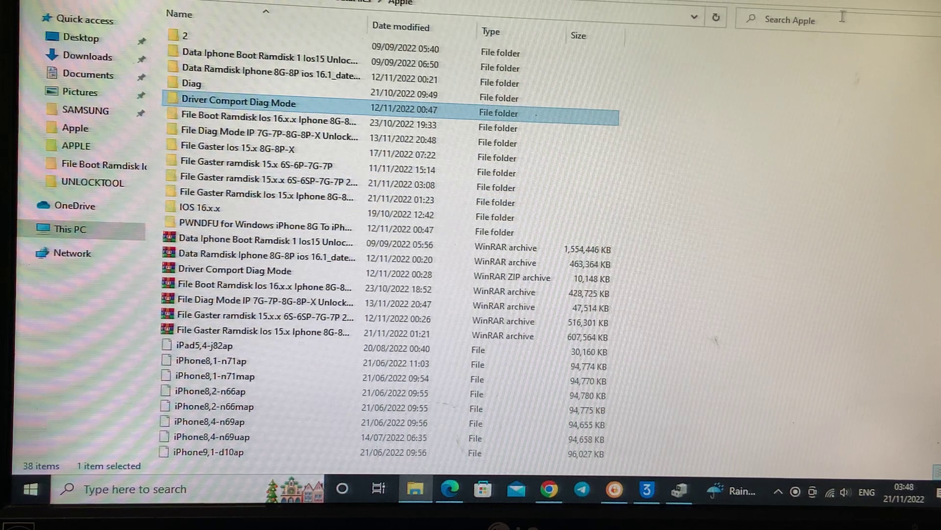
Step: Minimize File Explorer so the MediaFire Apple folder page shows in Edge
click(901, 3)
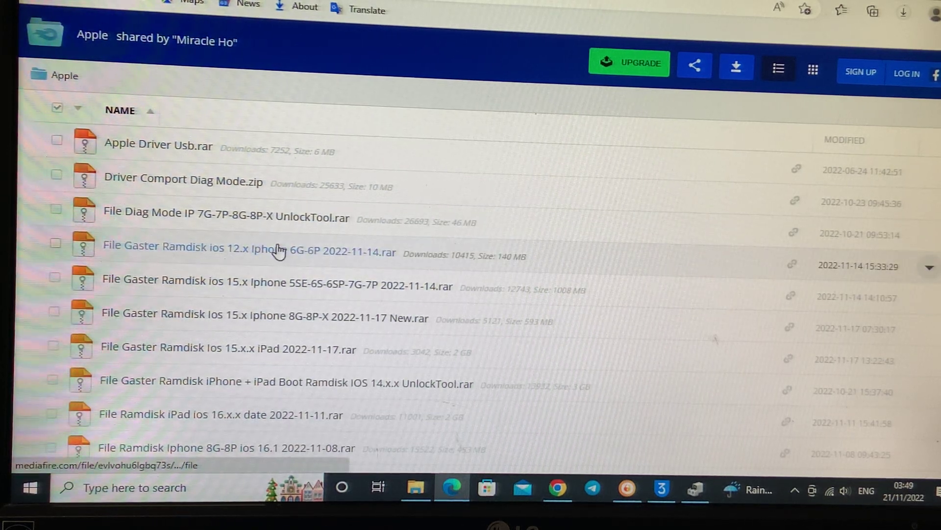
scroll(278, 250, down, 1)
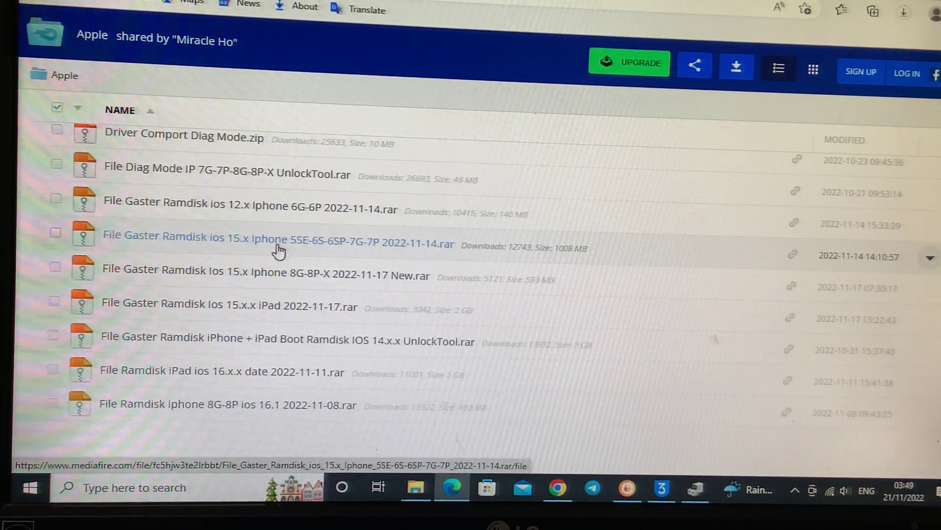
scroll(276, 243, up, 1)
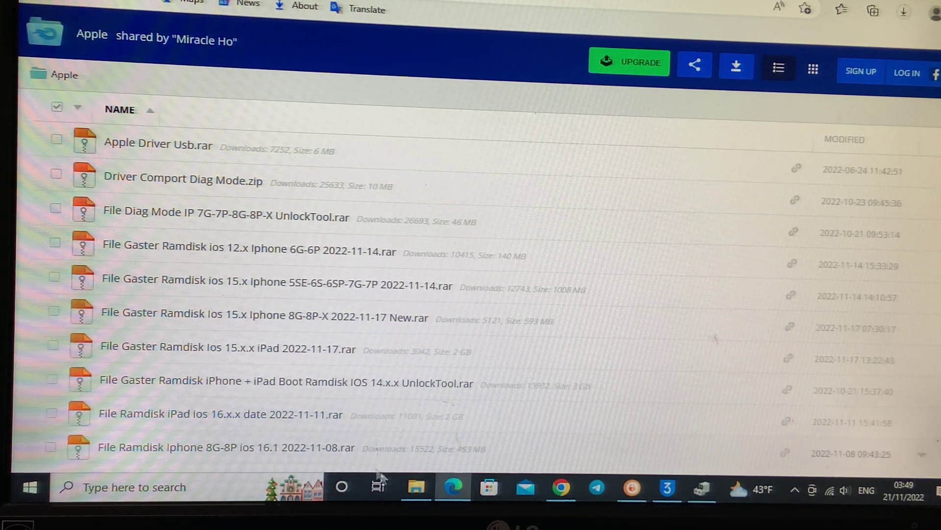
mouse_move(228, 176)
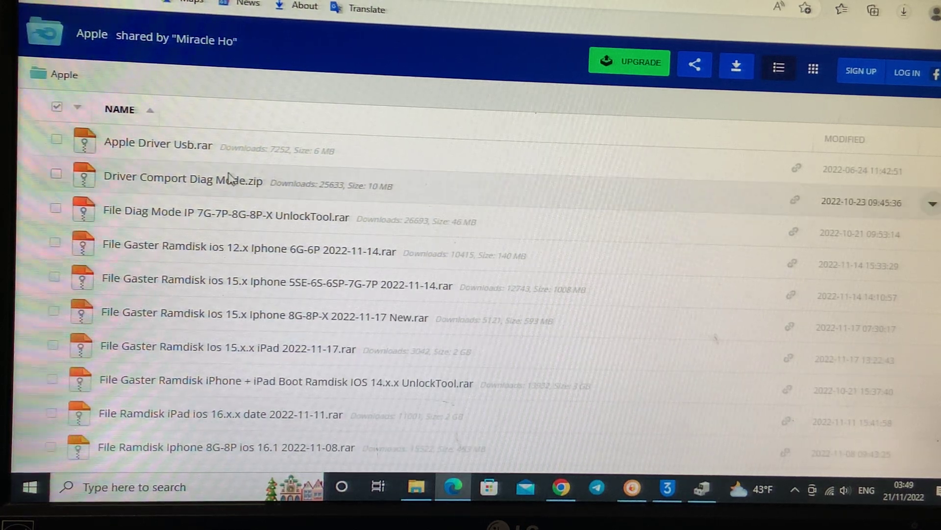
Step: Navigate from This PC into C:\UnlockTool\DataFiles in File Explorer
click(416, 486)
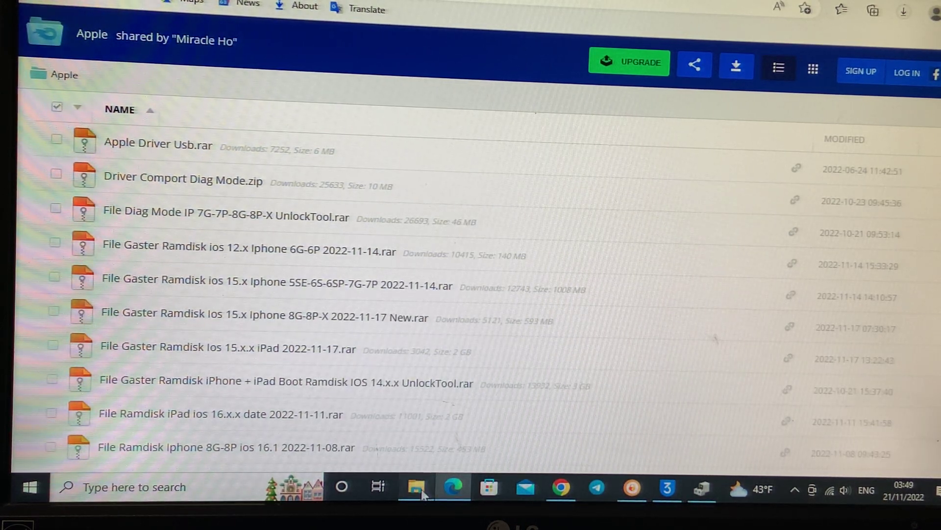
click(87, 230)
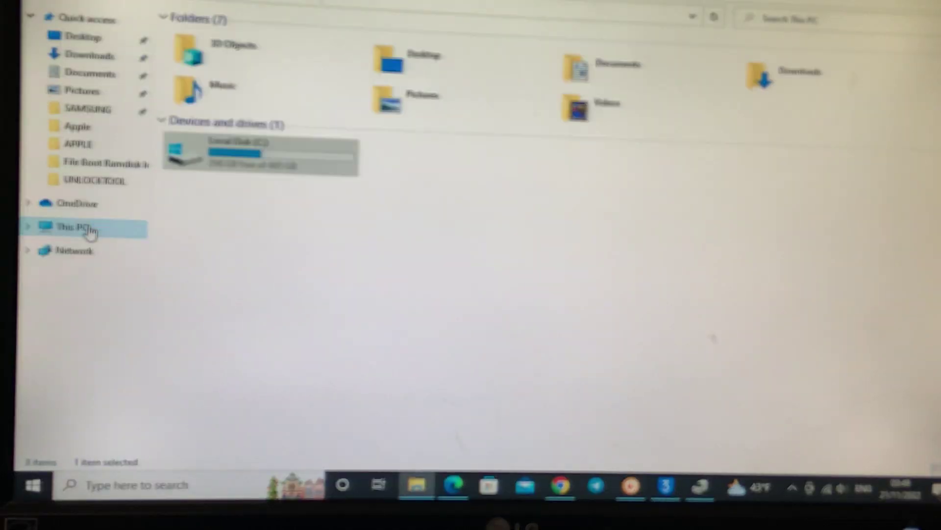
double_click(247, 158)
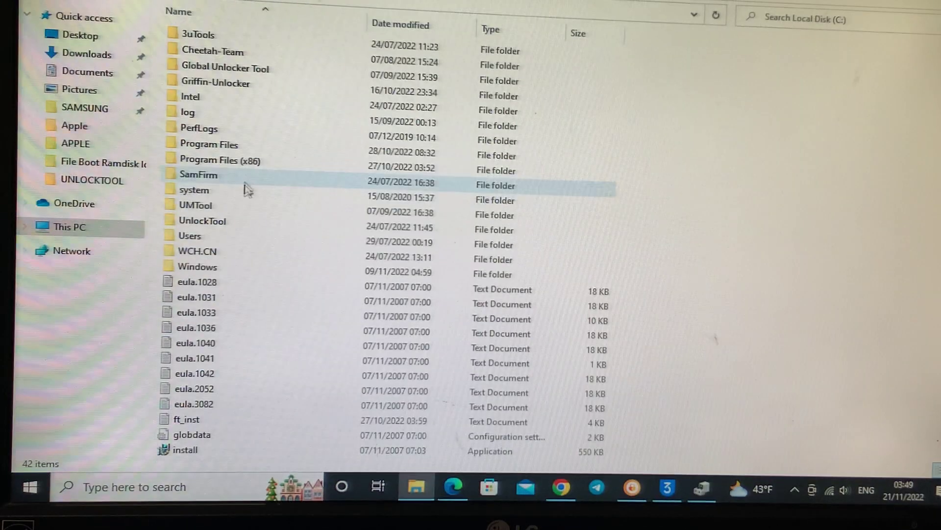
double_click(206, 222)
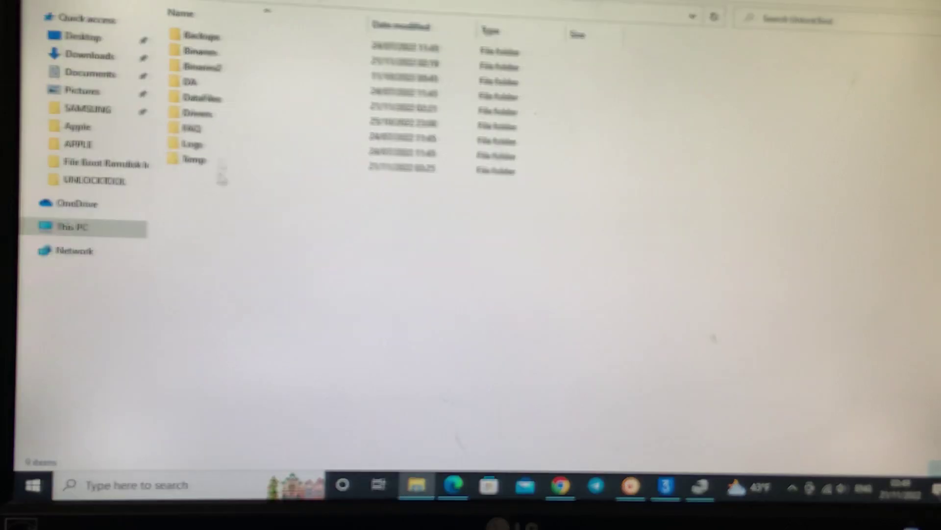
double_click(210, 100)
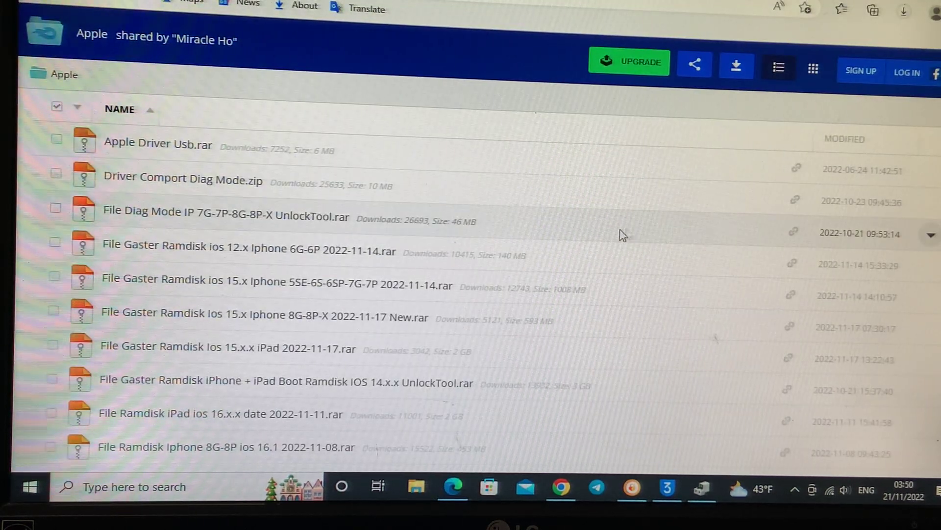
Step: Minimize the Edge window to return to UnlockTool's RAMDISK panel
click(879, 2)
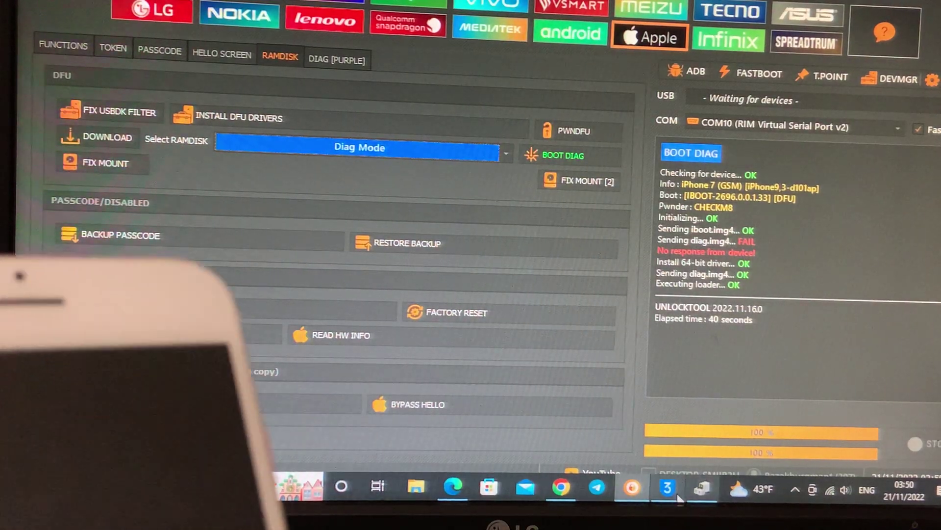
click(670, 488)
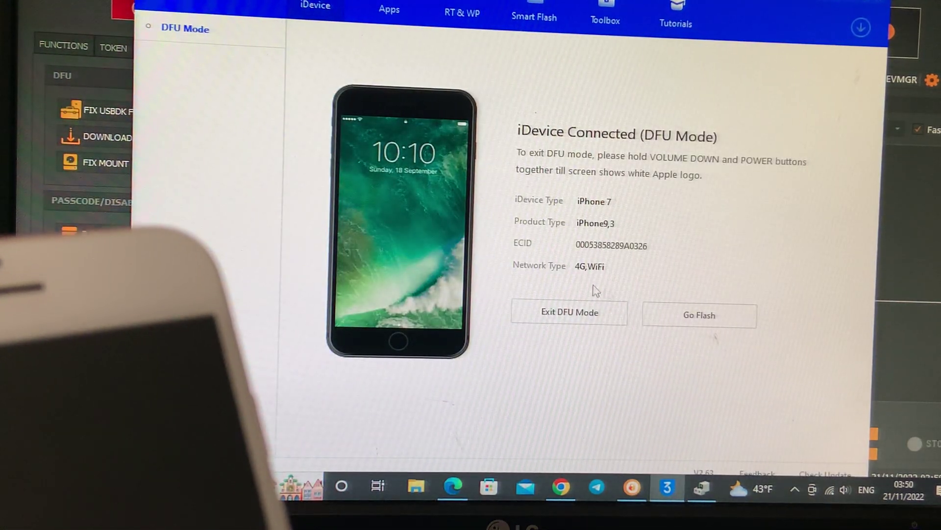
click(846, 4)
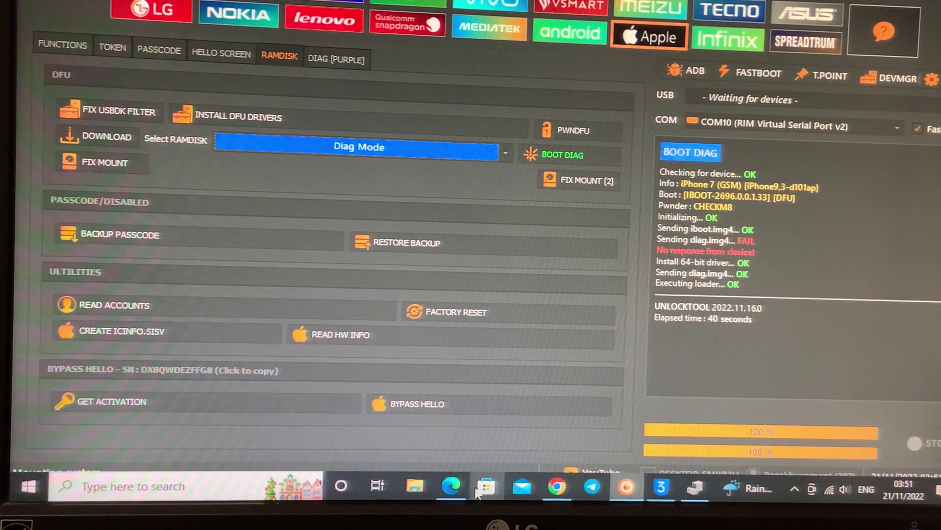
click(450, 485)
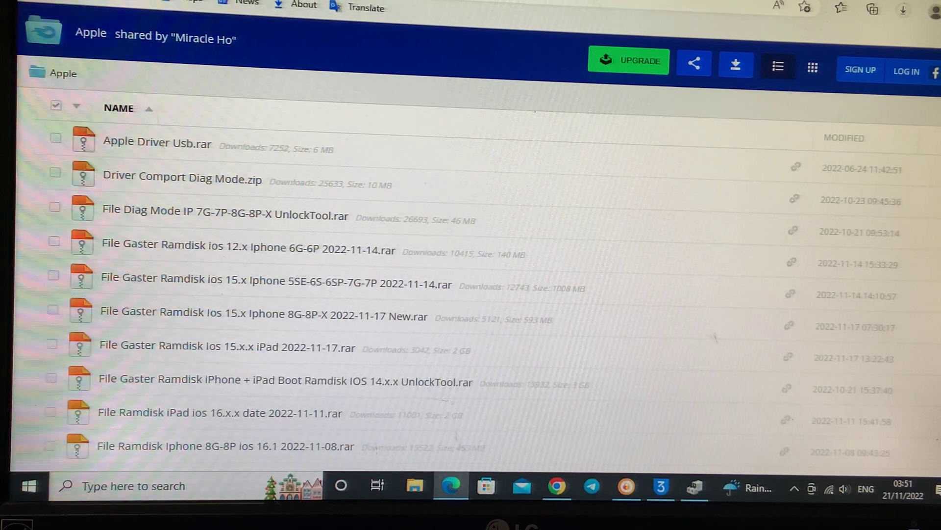
scroll(337, 267, down, 2)
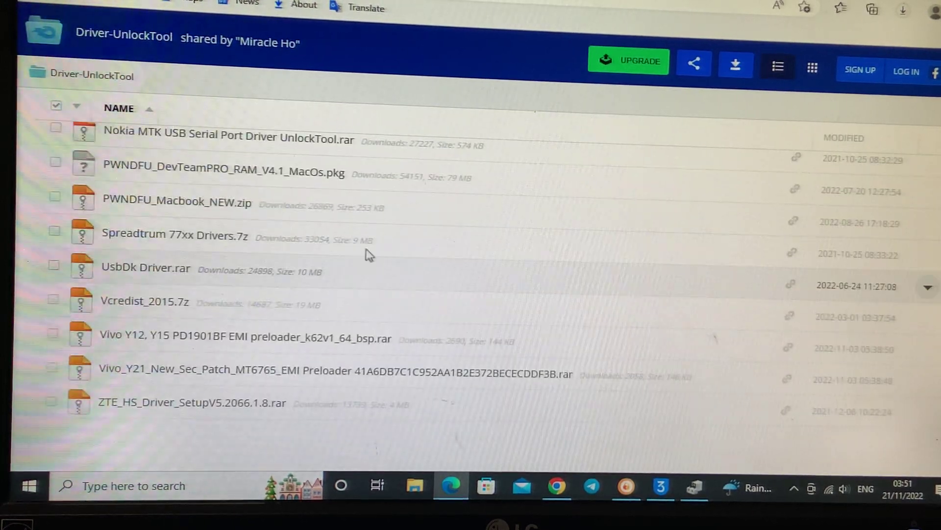
scroll(206, 228, up, 1)
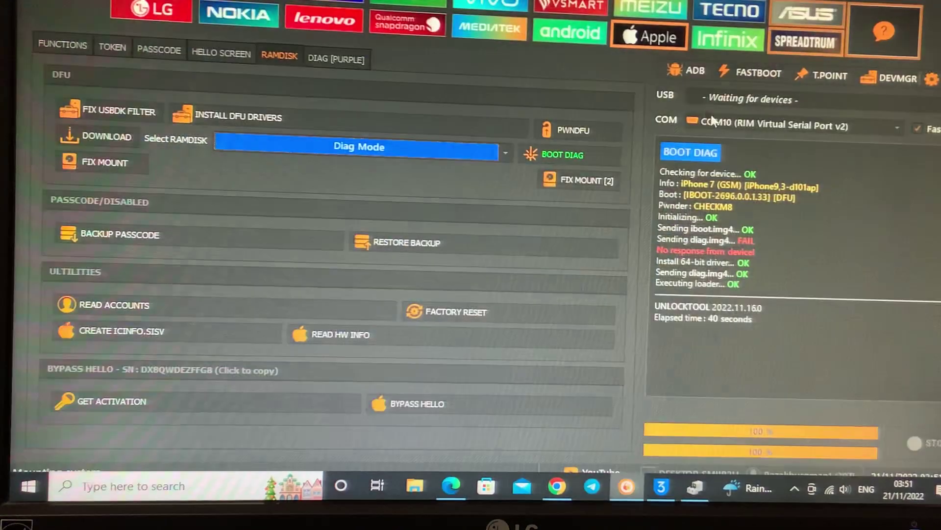
click(506, 153)
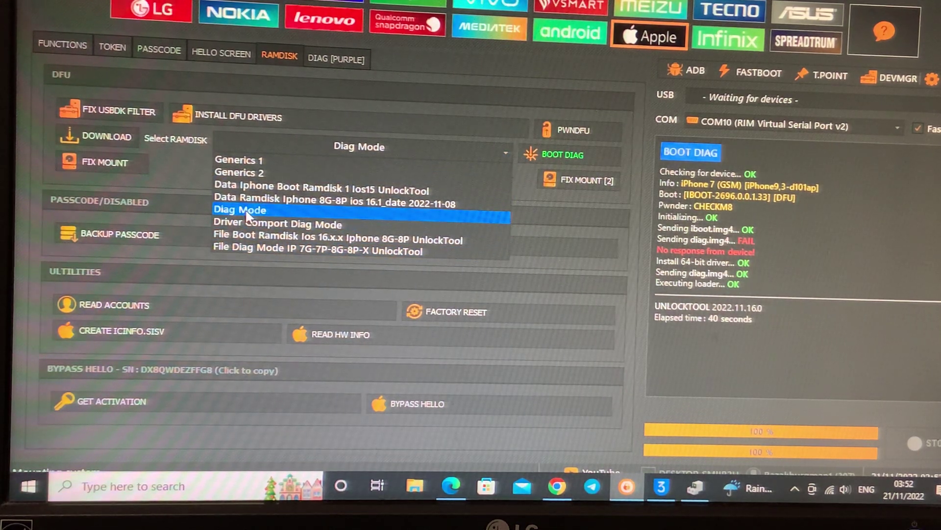
scroll(246, 214, down, 1)
scroll(257, 216, up, 1)
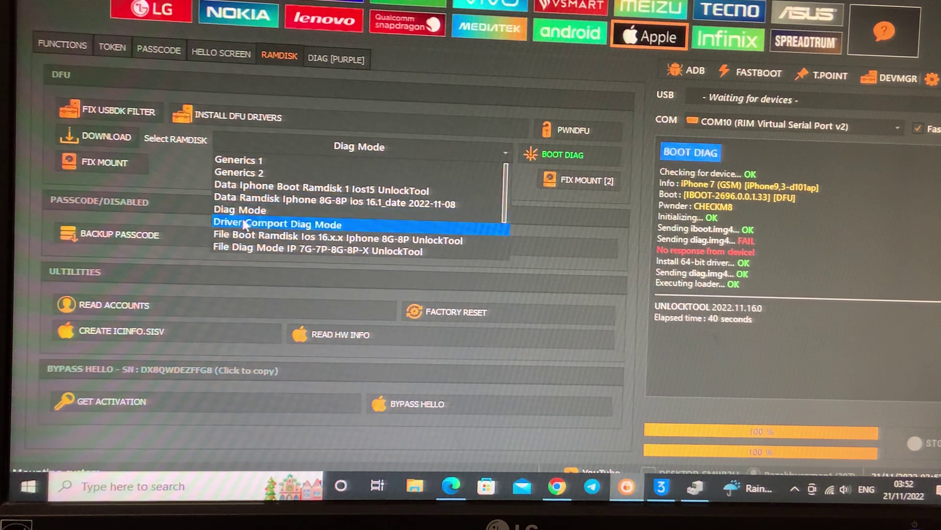
Step: Keep Diag Mode as the ramdisk and start BOOT DIAG on the iPhone 7
click(255, 213)
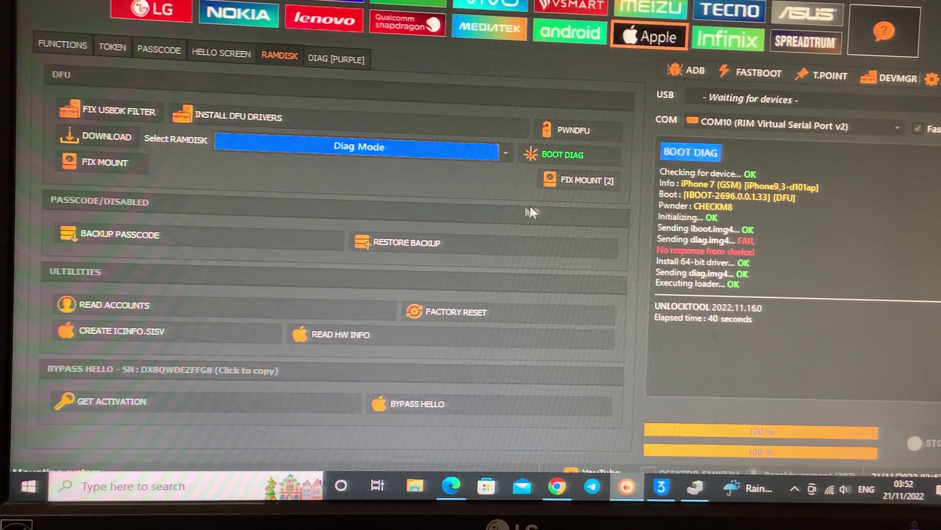
click(561, 155)
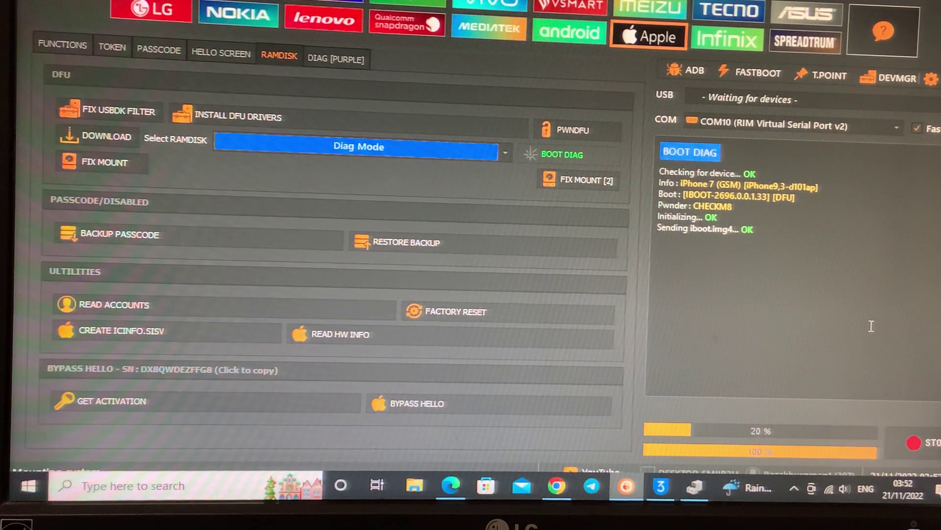
Step: Check Ports (COM & LPT) in Device Manager for the RIM virtual serial ports, then close it
click(694, 488)
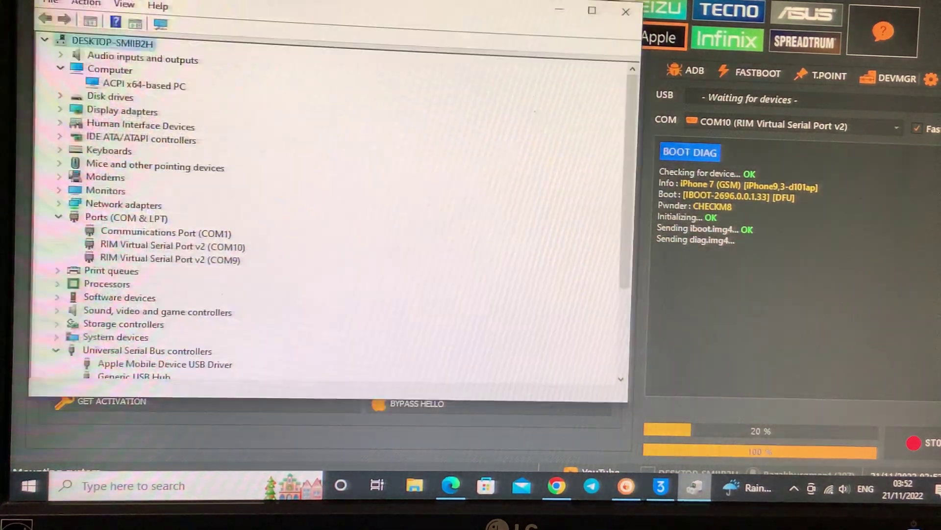
drag(372, 4, 353, 64)
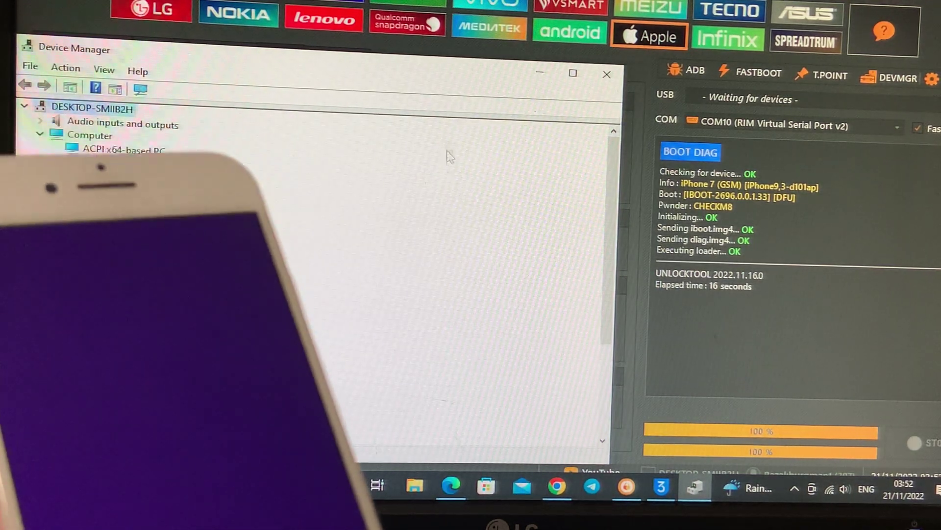
click(539, 73)
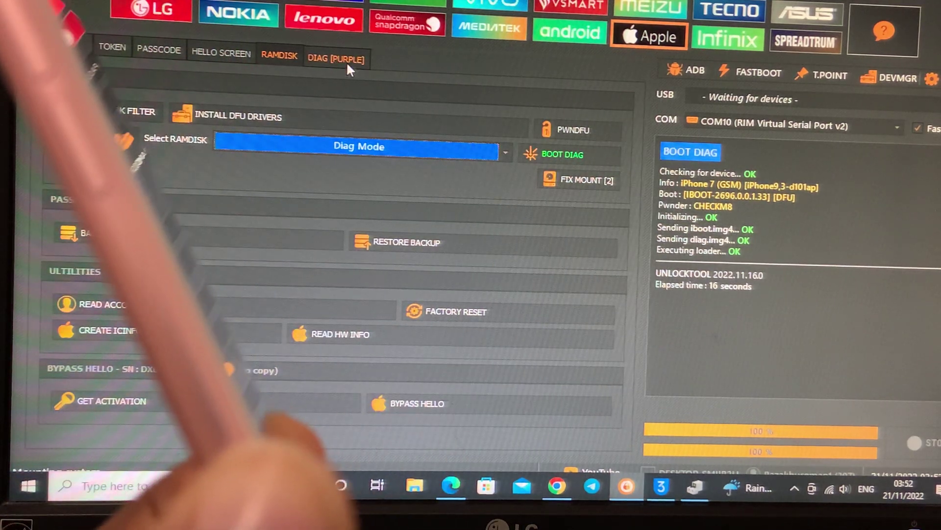
Step: Write the serial number to the iPhone from the DIAG [PURPLE] tools, then return to RAMDISK
click(347, 62)
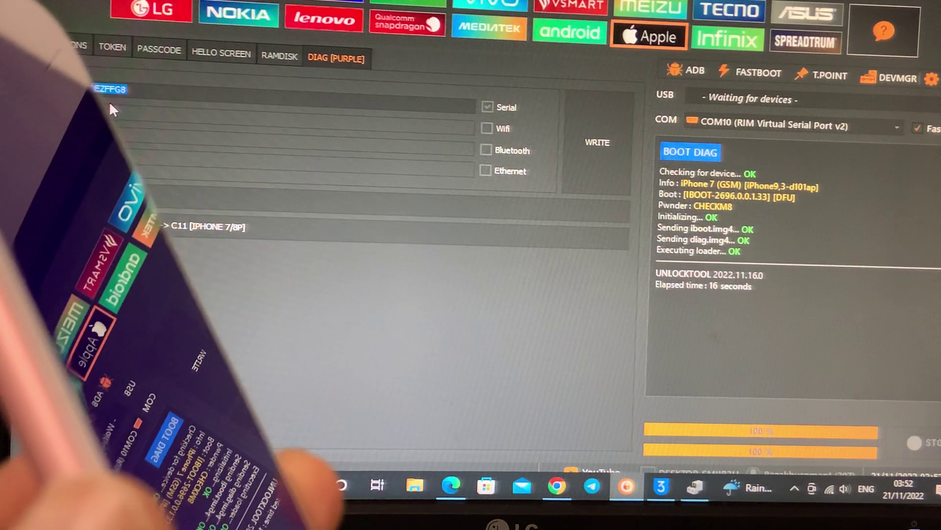
click(600, 142)
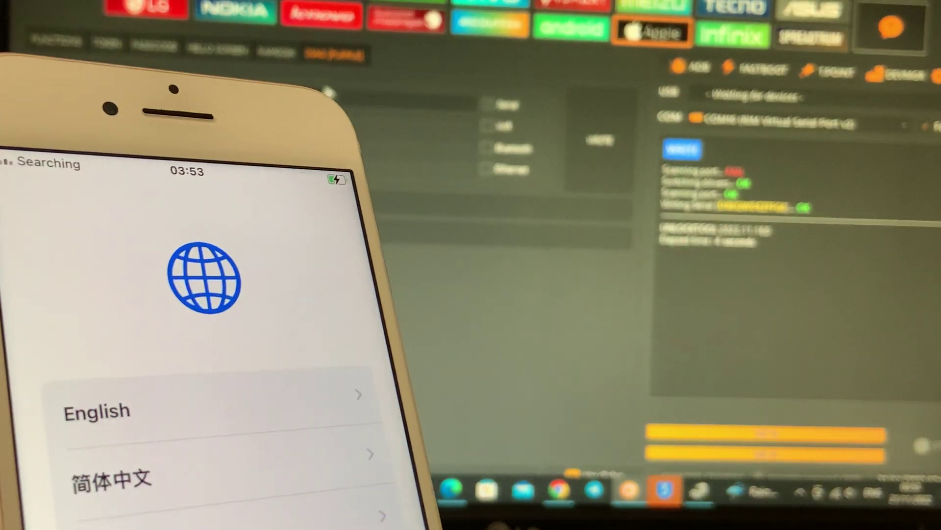
click(276, 52)
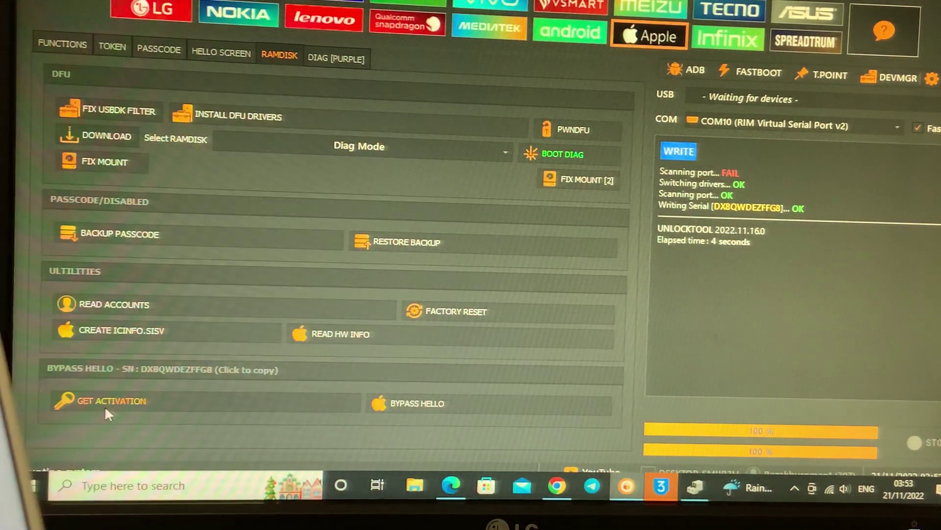
Step: Fetch activation data for the iPhone with GET ACTIVATION under Bypass Hello
click(112, 400)
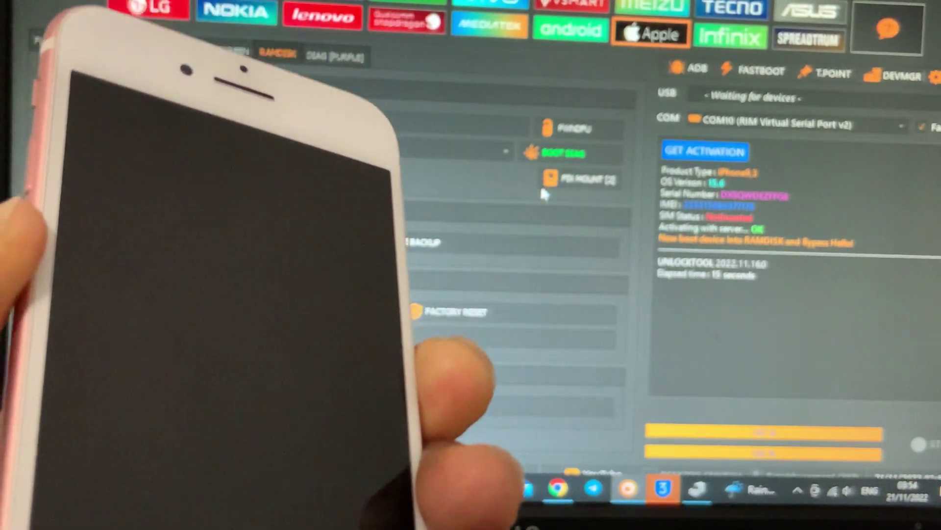
Step: Bring 3uTools forward and recheck whether the iPhone is detected over USB
click(661, 485)
click(568, 318)
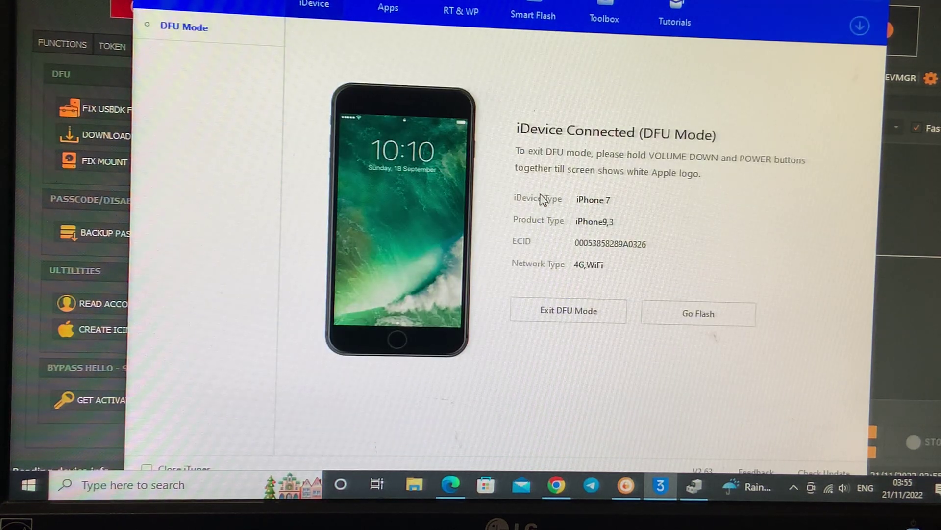
Step: Minimize 3uTools after confirming DFU connection, returning to UnlockTool
click(854, 2)
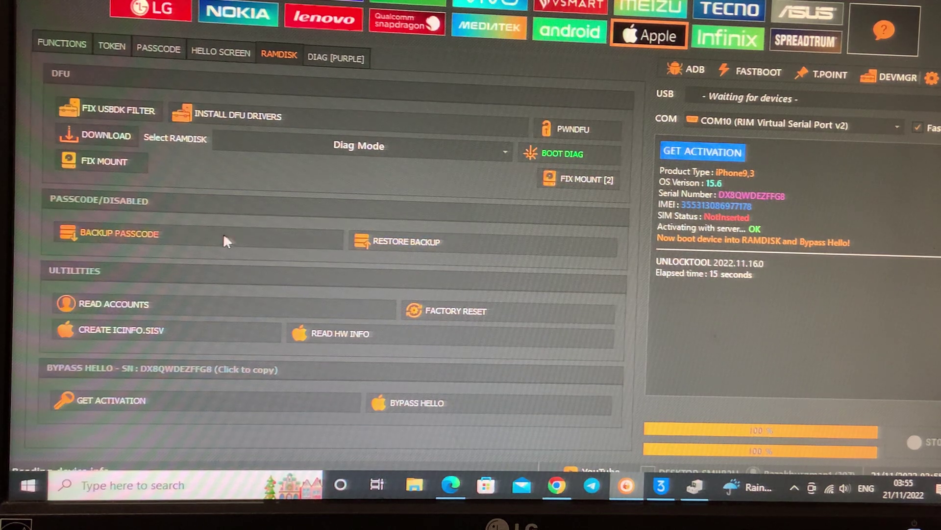
Step: Choose the Generics 1 ramdisk and start BOOT RAMDISK on the iPhone 7
click(505, 150)
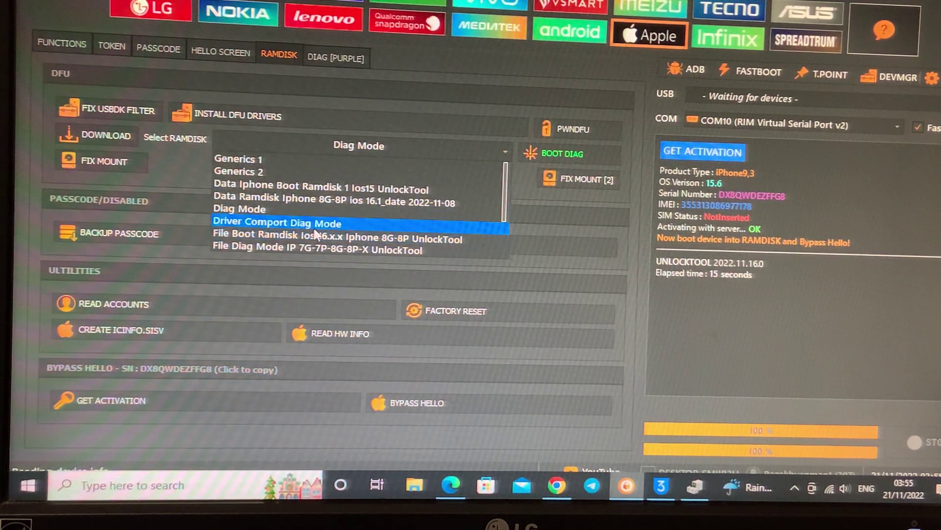
click(262, 159)
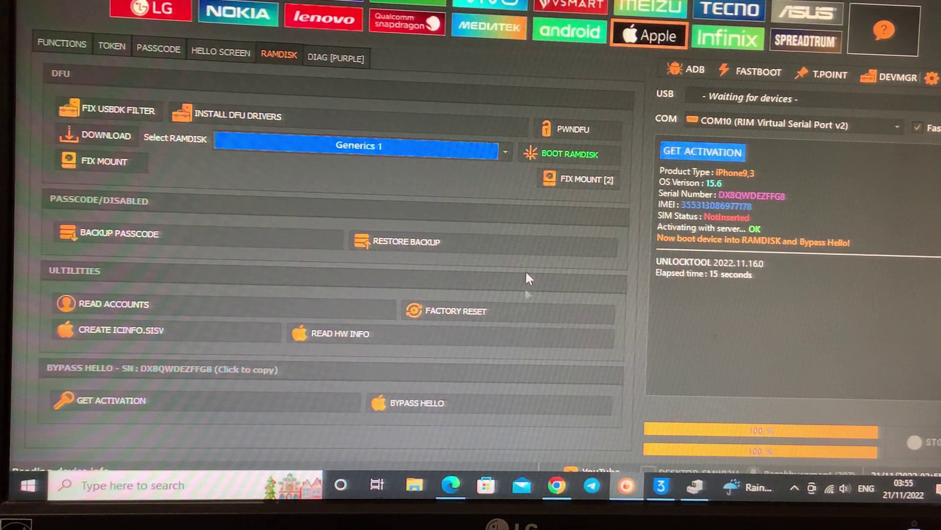
click(577, 156)
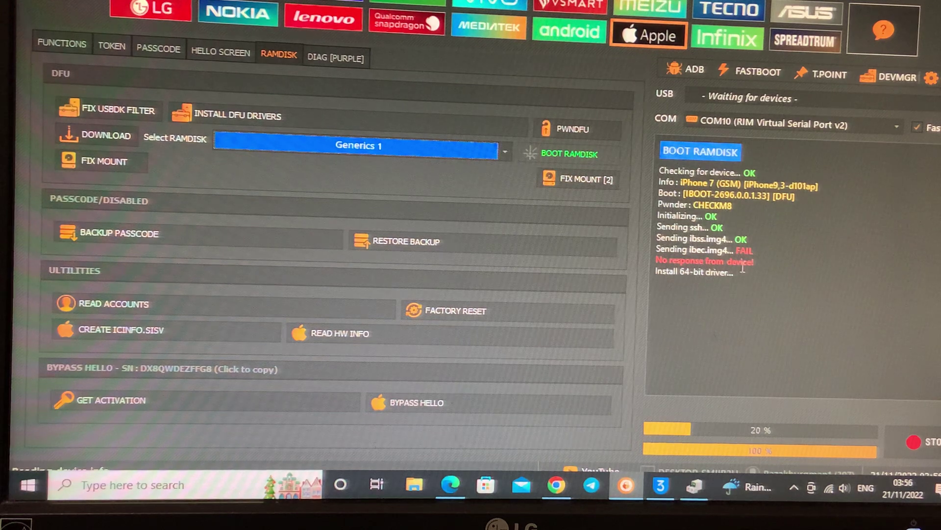
Step: Check the flagged Apple Mobile Device USB Driver in Device Manager, cancel its update, and minimize Device Manager
click(695, 486)
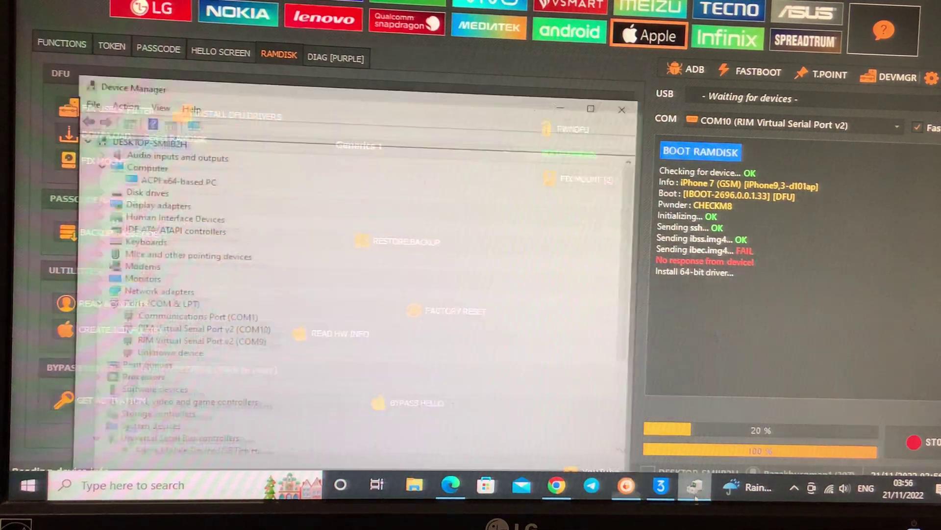
scroll(288, 274, down, 4)
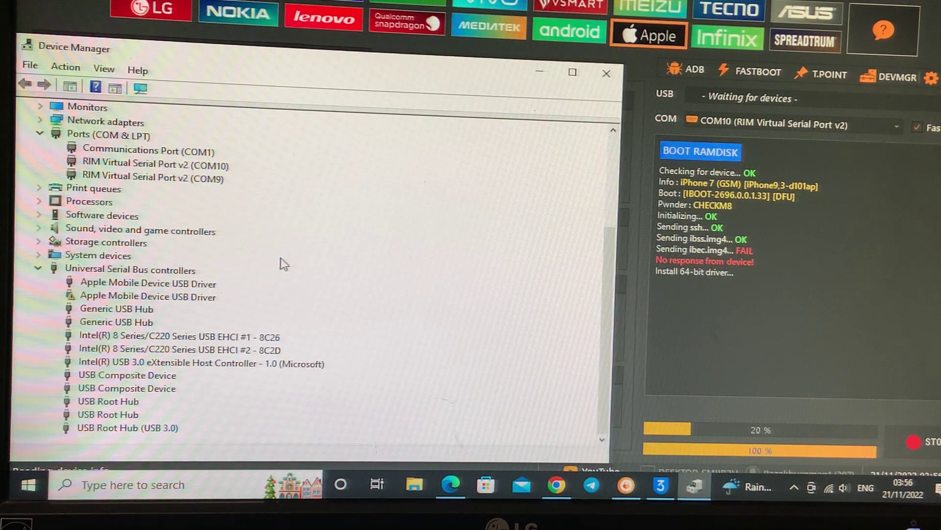
right_click(169, 297)
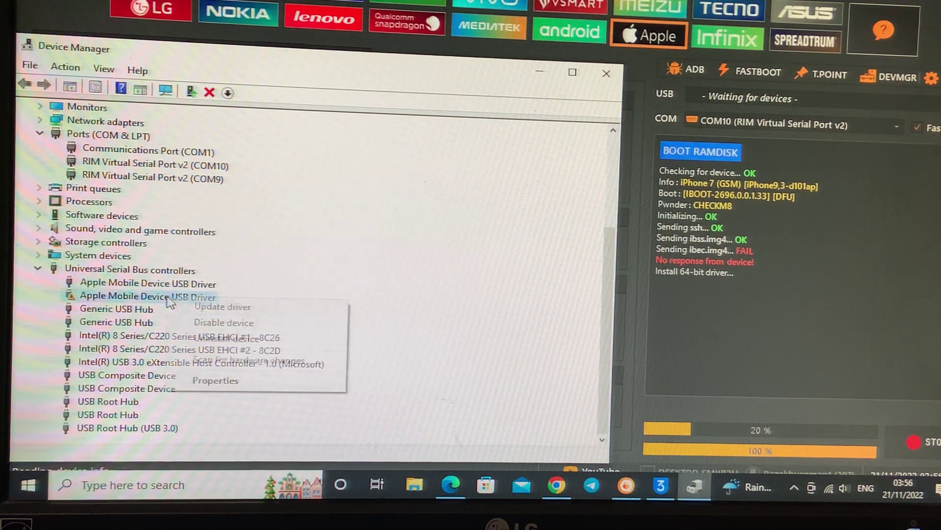
click(242, 308)
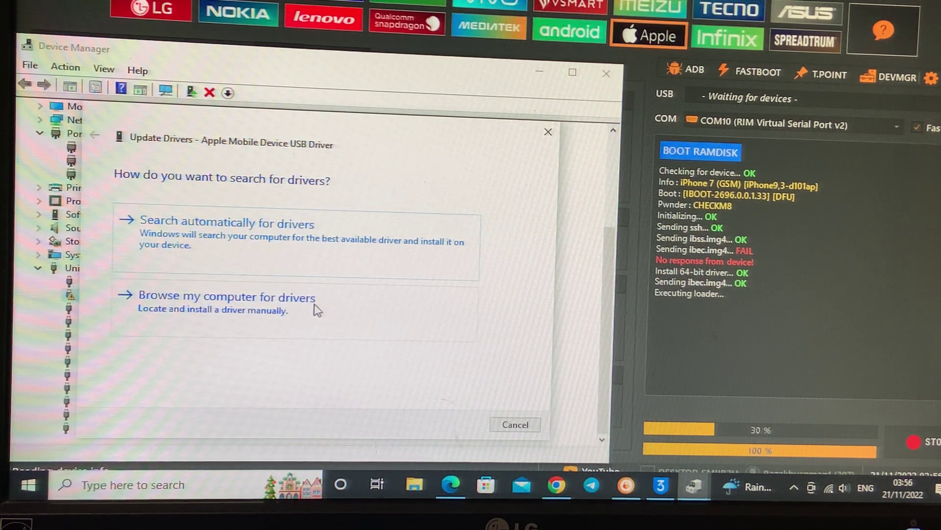
click(514, 424)
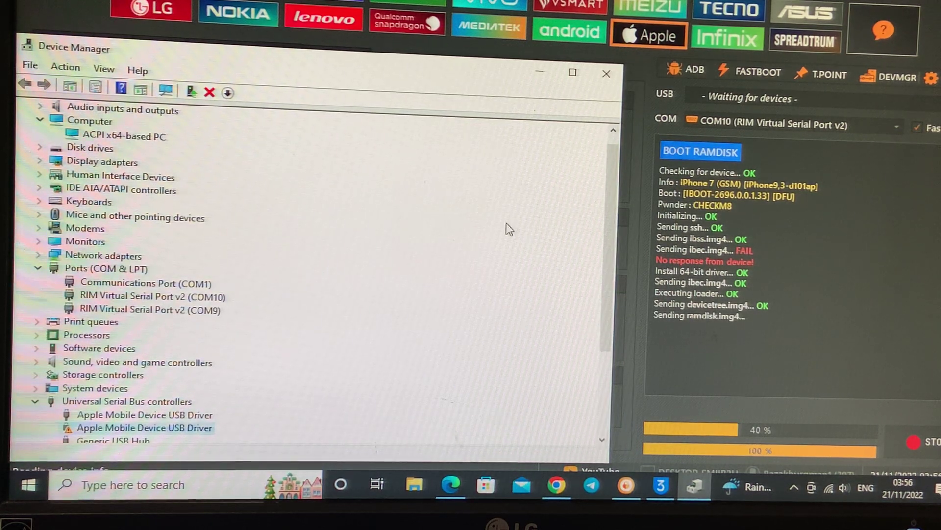
click(541, 72)
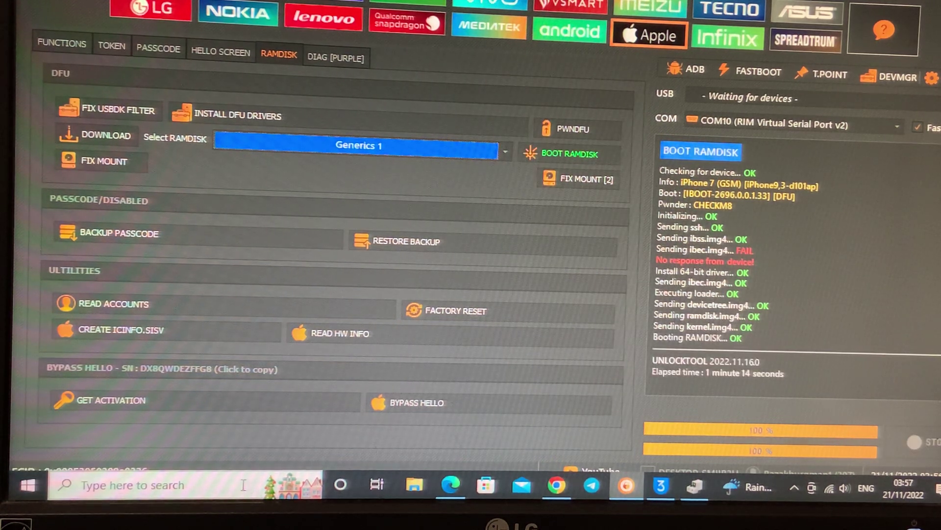
Step: Run BYPASS HELLO so the log reports Hello data found and bypassing OK
click(441, 401)
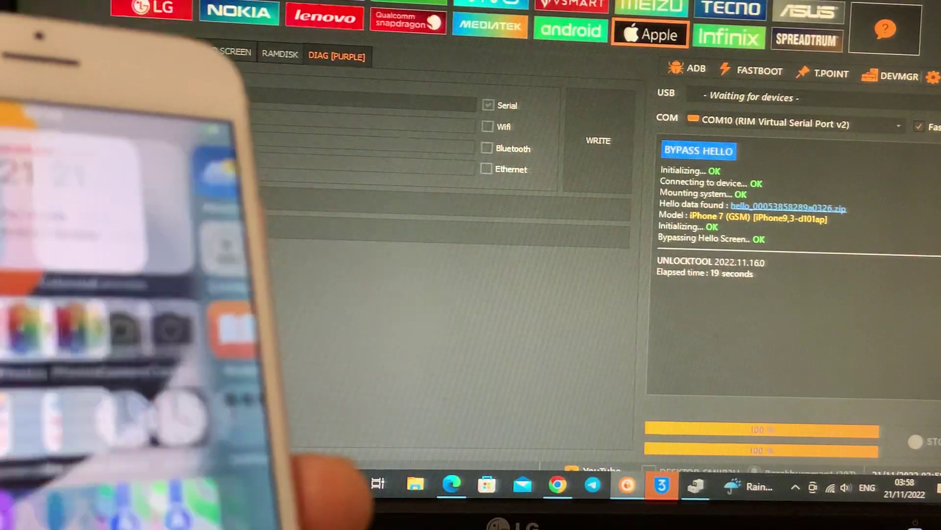
Step: View MediaFire's shared Apple driver folder in Edge, then bring File Explorer forward
click(451, 485)
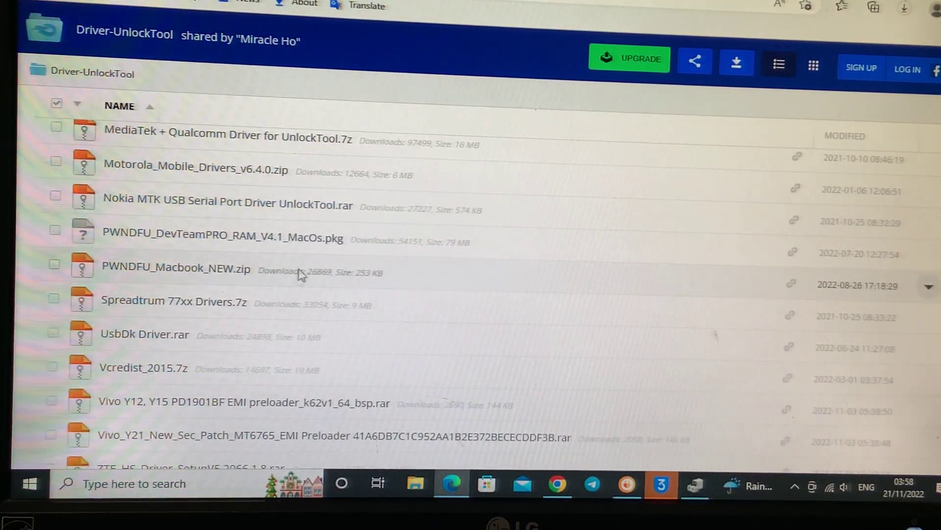
scroll(251, 190, up, 5)
scroll(251, 189, up, 1)
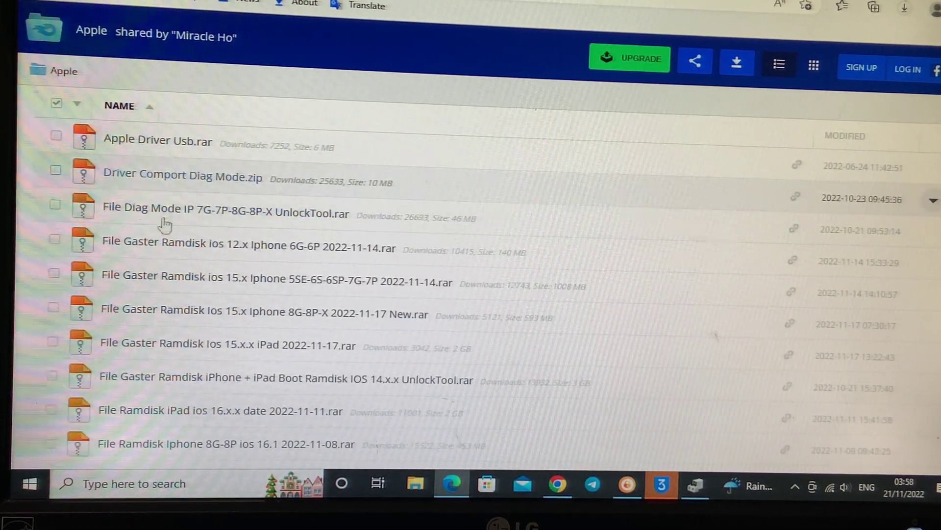
click(415, 484)
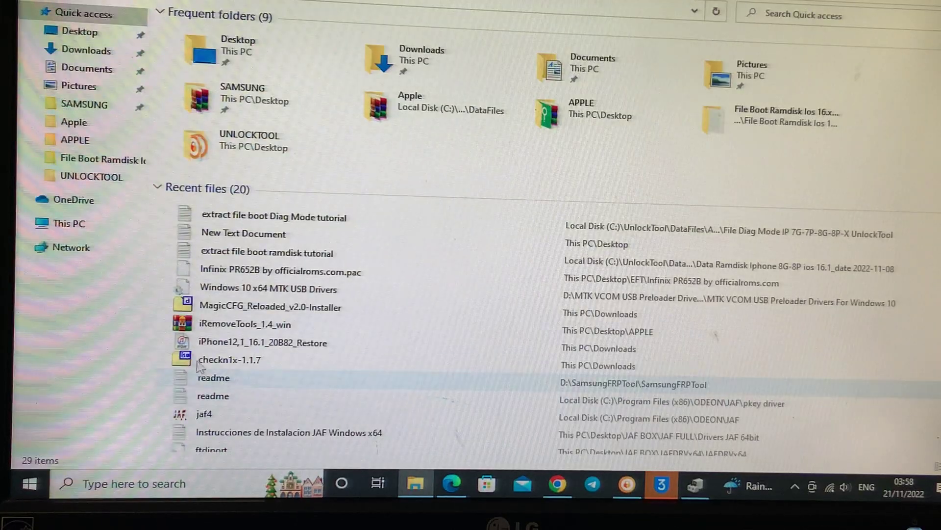
Step: Browse to C:\UnlockTool\DataFiles\Apple in File Explorer to see the local ramdisk files
click(70, 223)
double_click(390, 155)
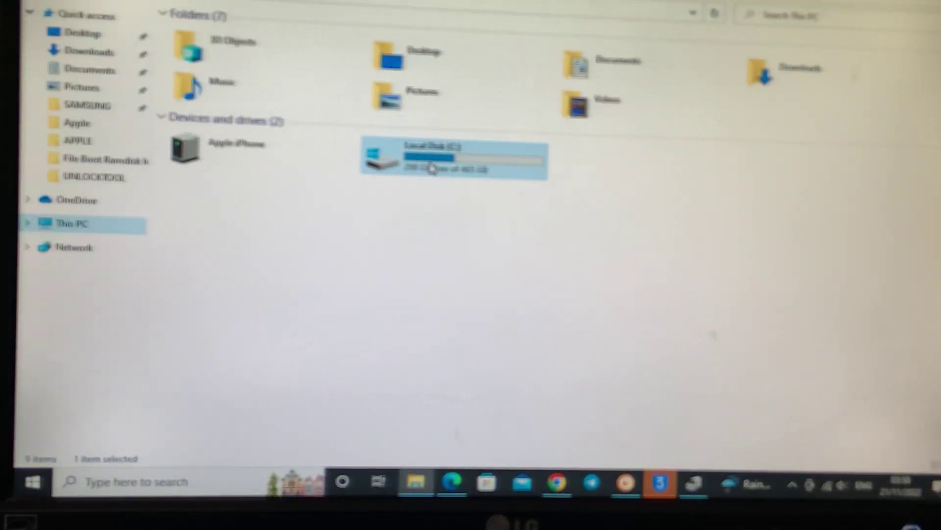
double_click(206, 217)
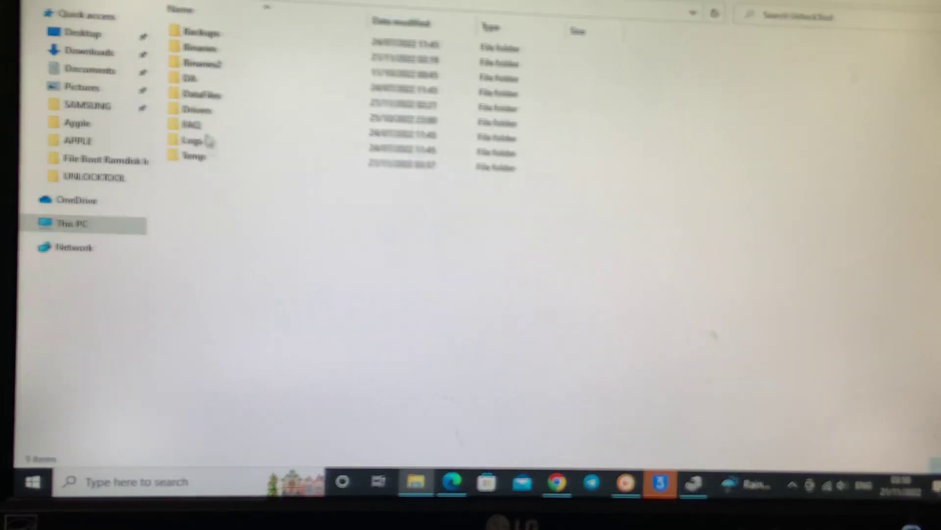
double_click(205, 97)
double_click(192, 33)
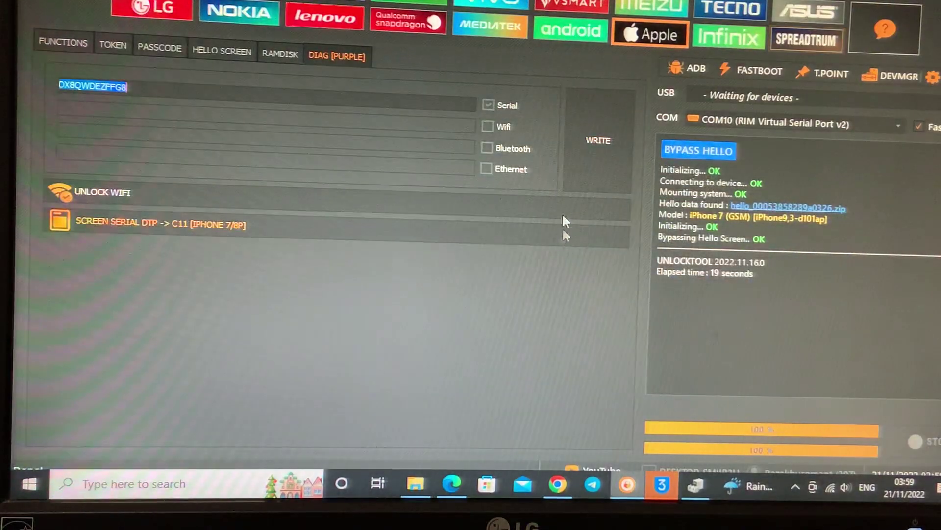
Step: Select the Diag Mode ramdisk, start BOOT DIAG, and show the DIAG [PURPLE] serial-writing options
click(280, 53)
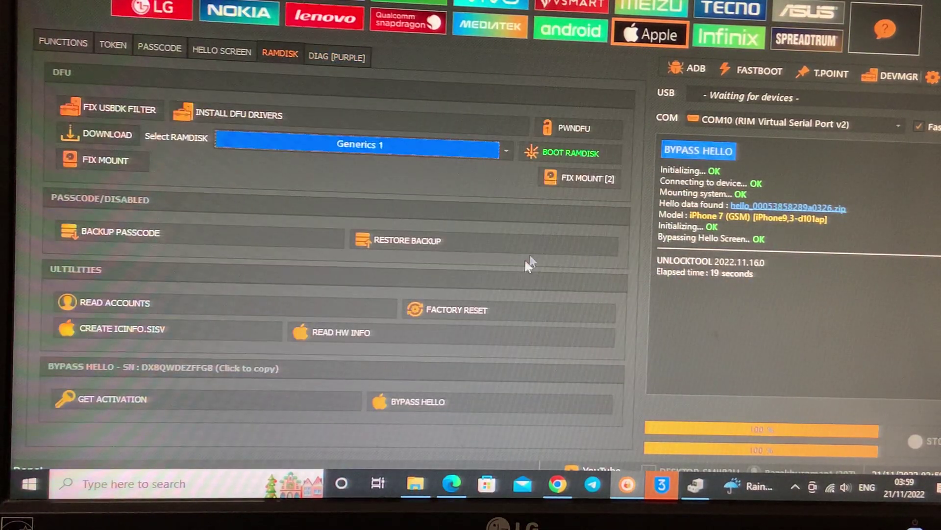
click(504, 149)
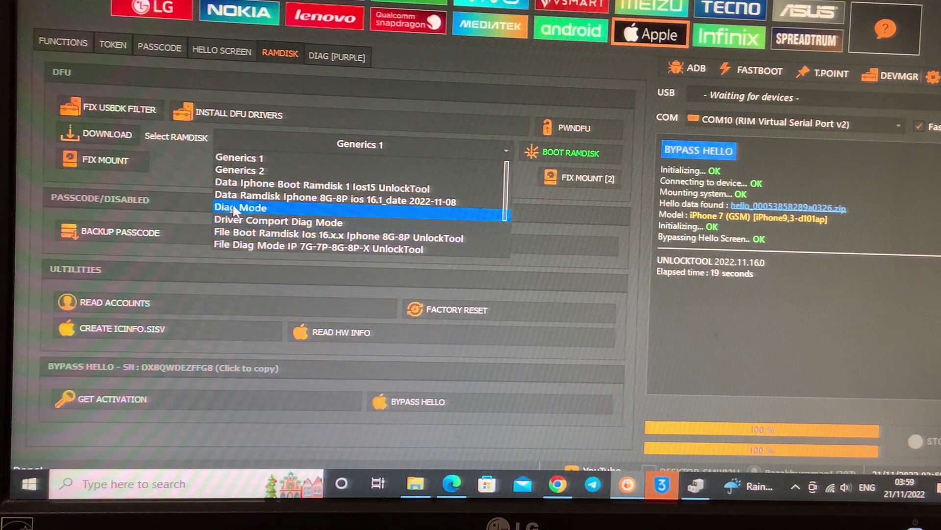
click(249, 210)
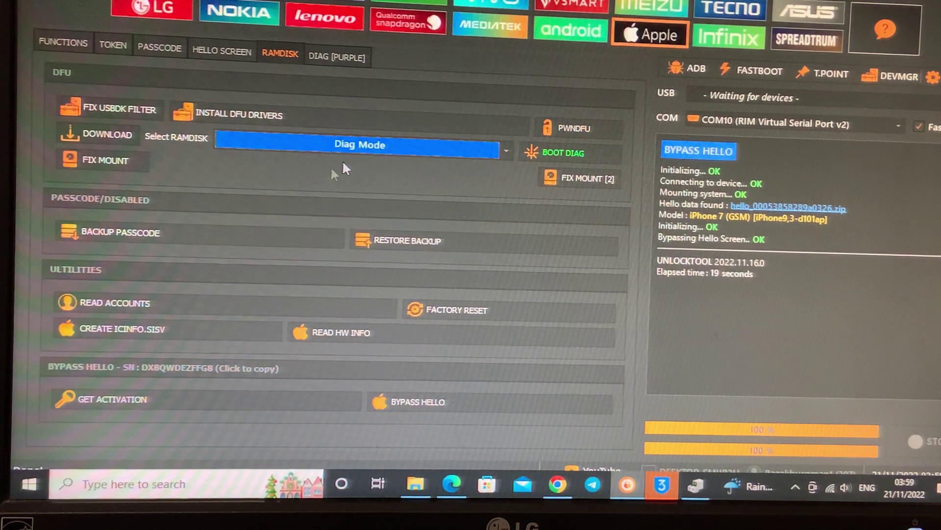
click(577, 159)
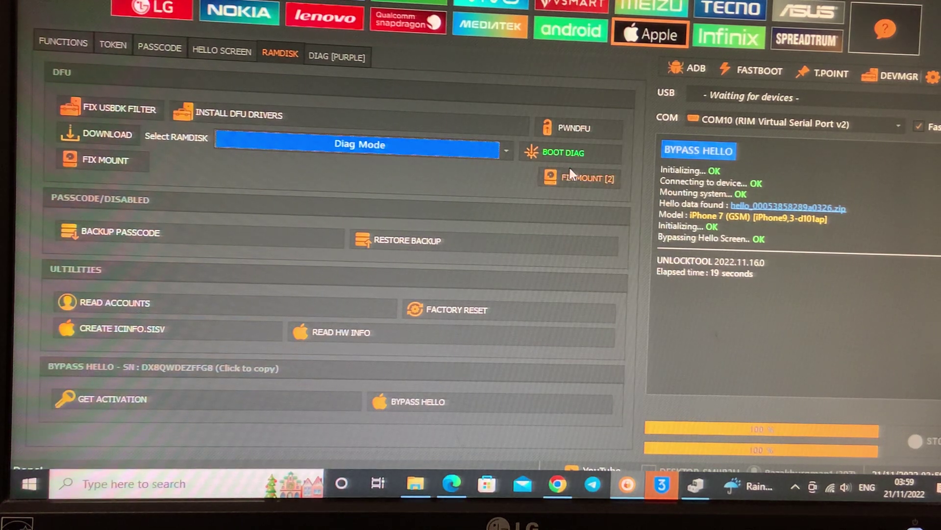
click(329, 55)
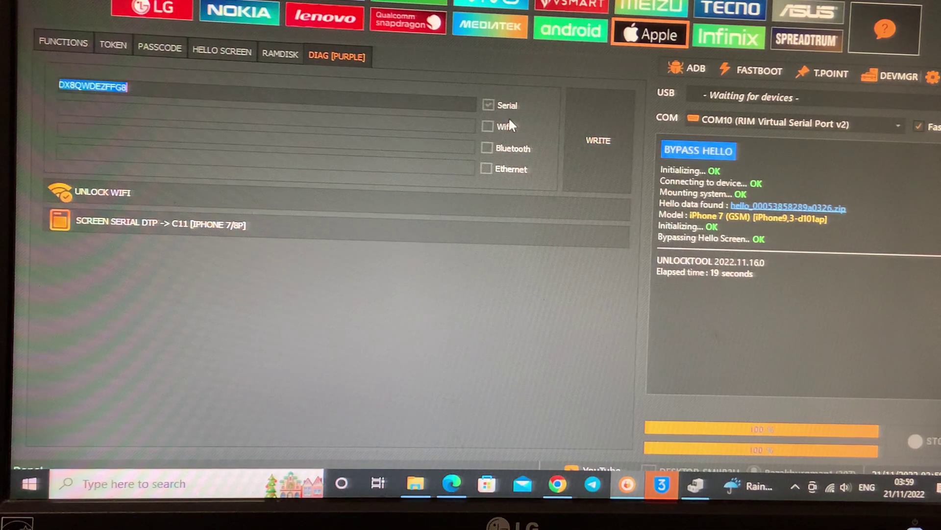